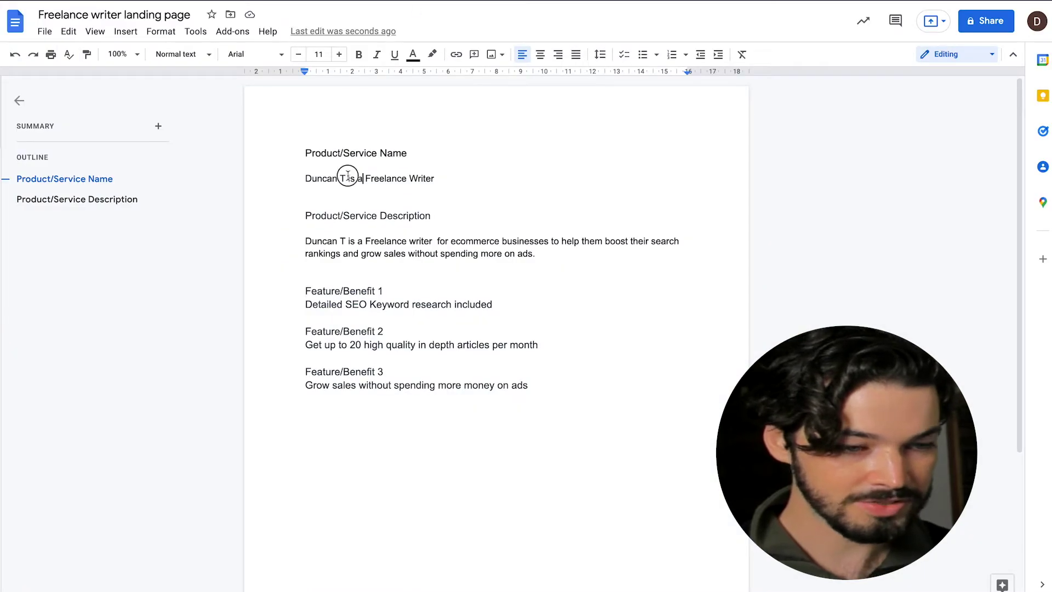
# Paste the Freelance Writer title line from the notes into the Product/Service Name field.
pyautogui.tripleClick(347, 176)
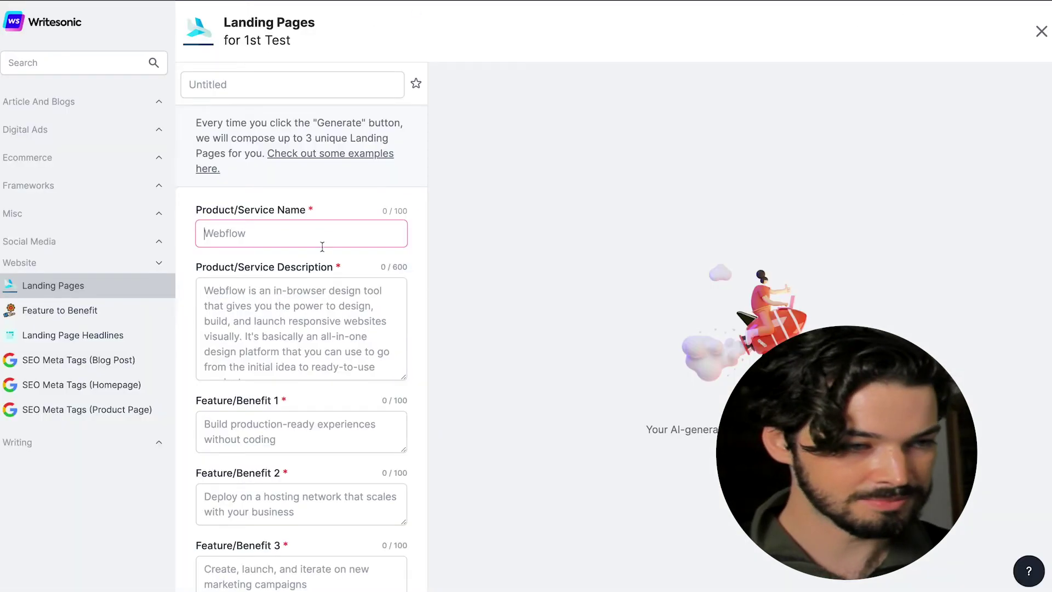
pyautogui.write('Duncan T is a Freelance Writer')
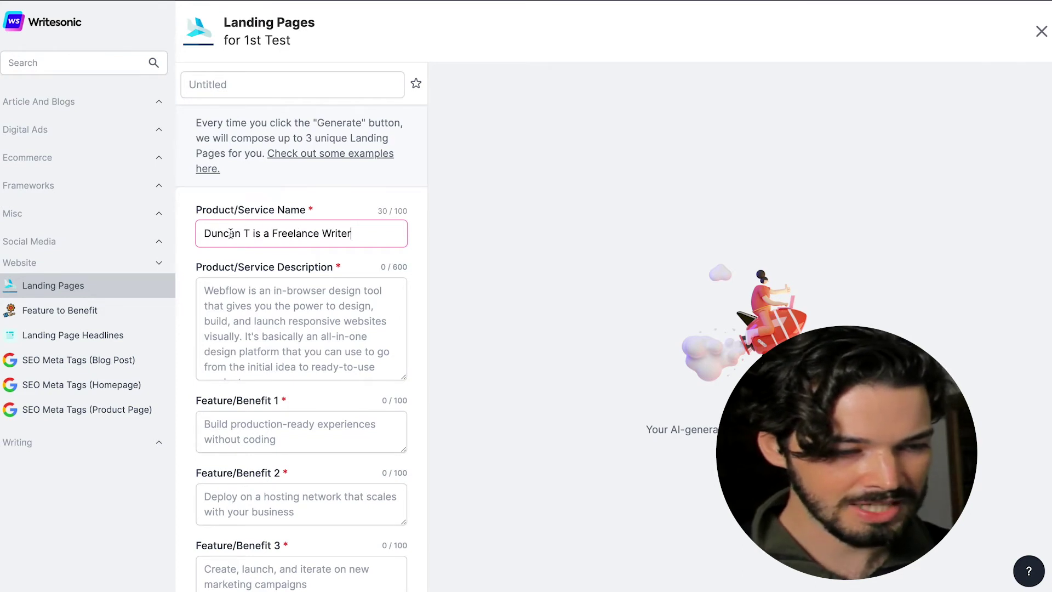
pyautogui.click(248, 234)
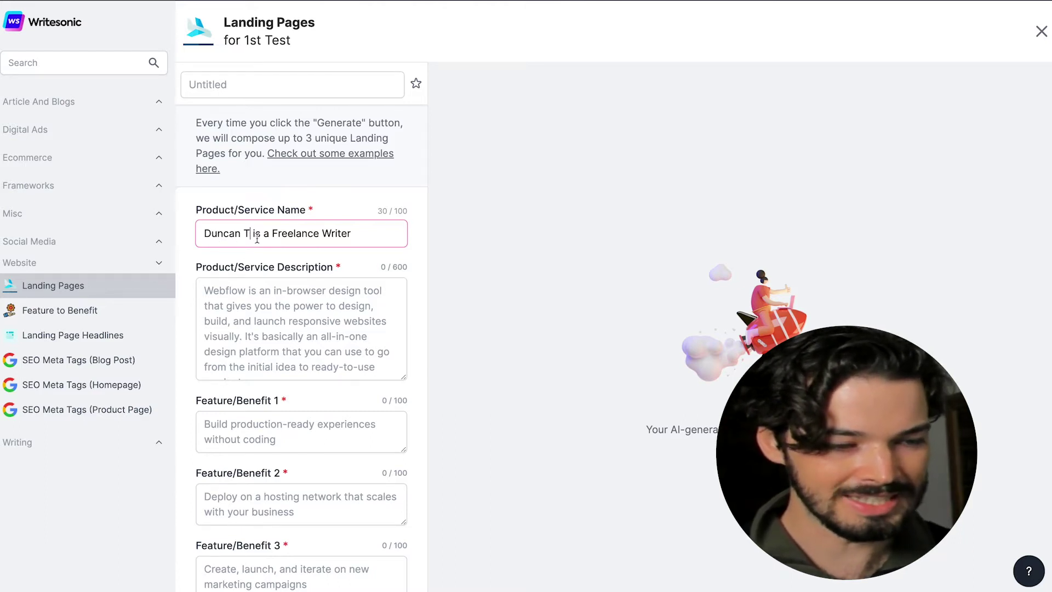
# Paste the notes' description paragraph about boosting ecommerce search rankings into Product/Service Description.
pyautogui.click(358, 326)
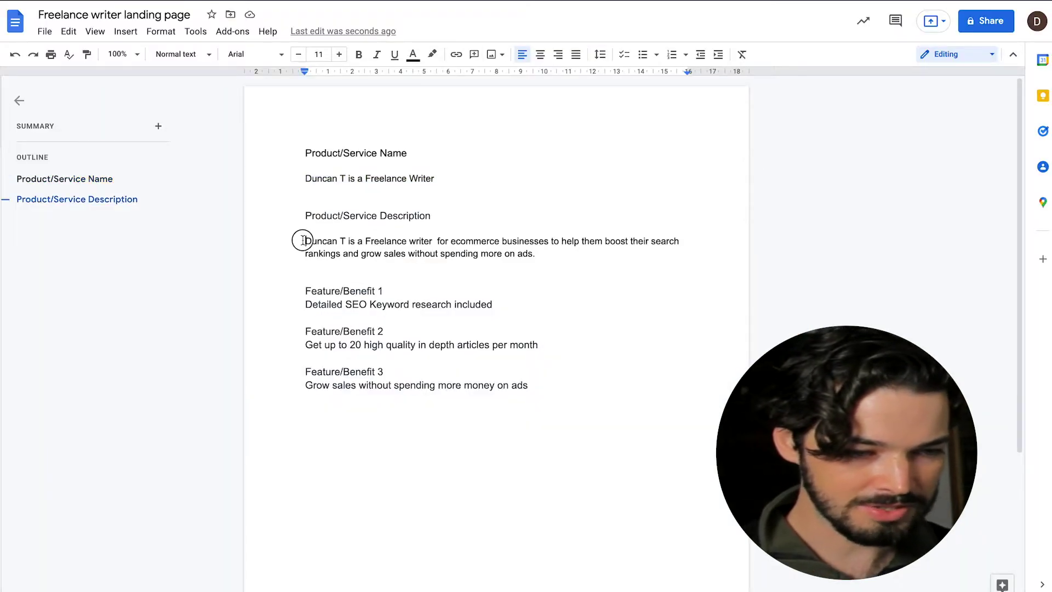
pyautogui.moveTo(304, 241)
pyautogui.mouseDown()
pyautogui.moveTo(558, 279)
pyautogui.moveTo(564, 258)
pyautogui.mouseUp()
pyautogui.hotkey('ctrl', 'c')
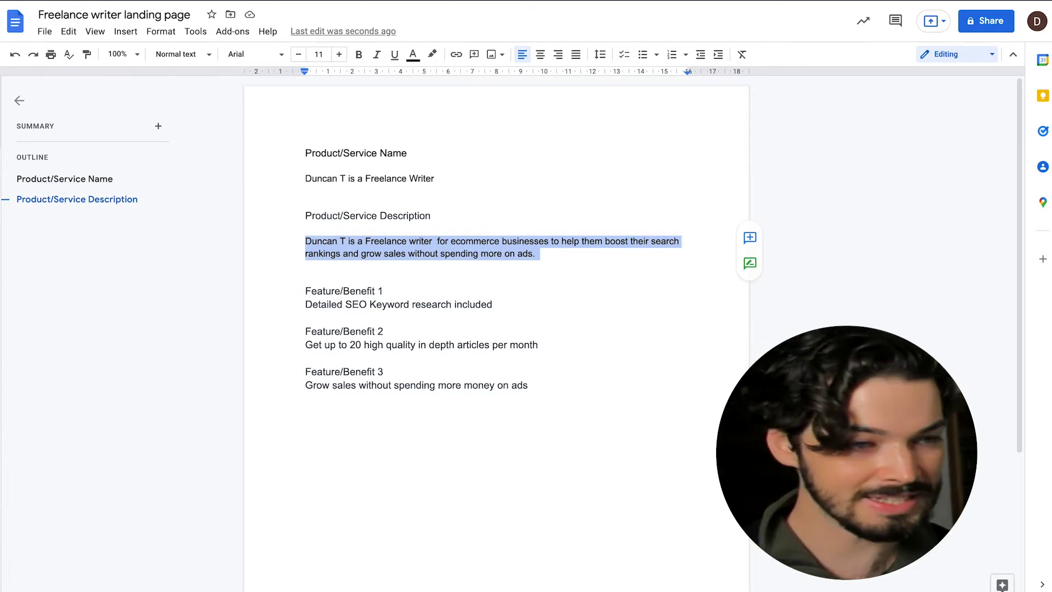
pyautogui.click(163, 19)
pyautogui.click(326, 282)
pyautogui.hotkey('ctrl', 'v')
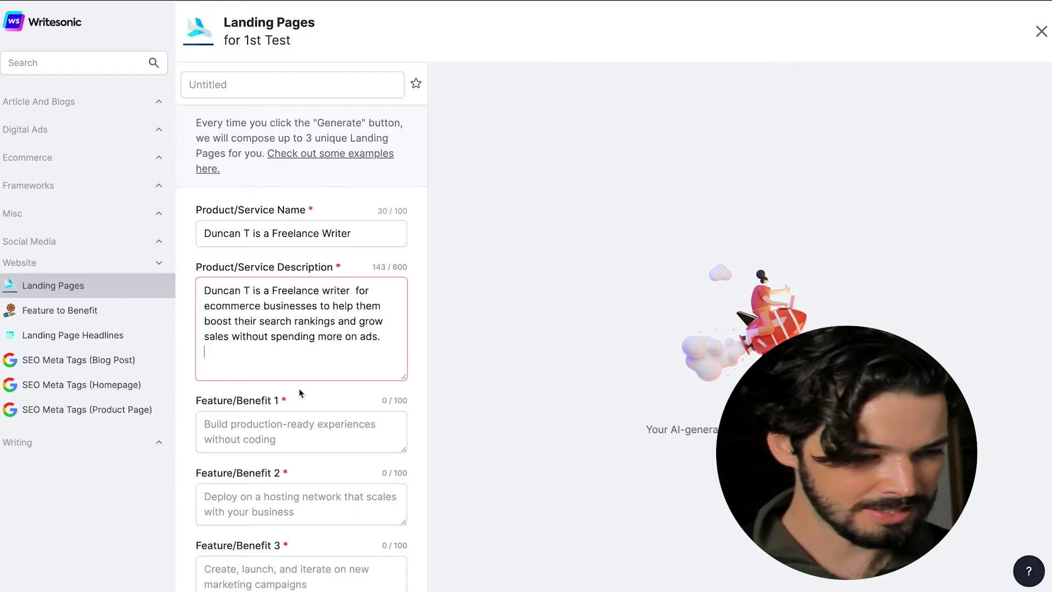
# Select the 'Detailed SEO Keyword research included' line in the notes for Feature/Benefit 1.
pyautogui.click(268, 426)
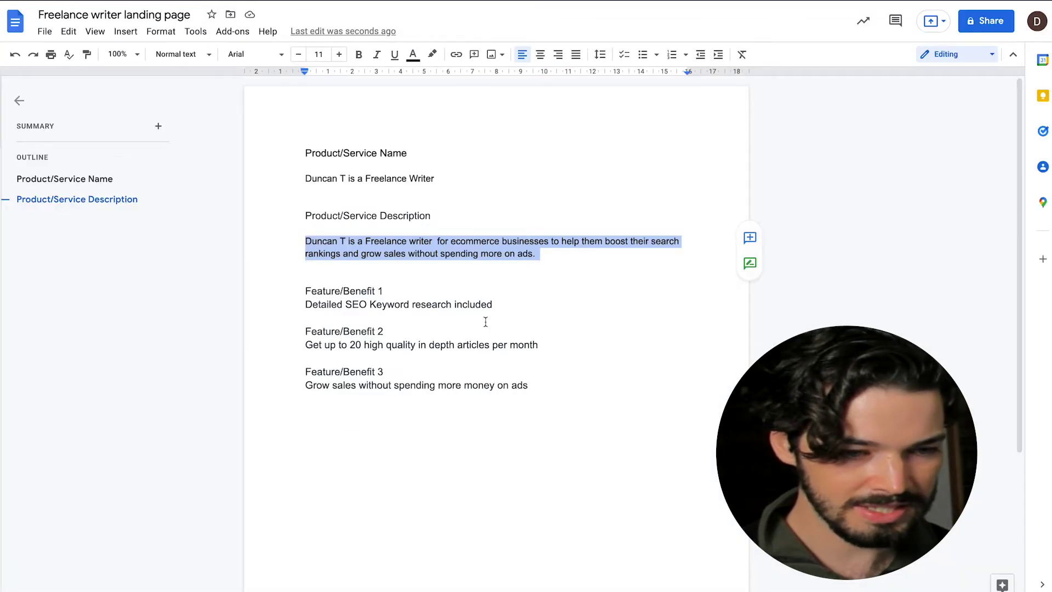
pyautogui.click(430, 6)
pyautogui.tripleClick(358, 307)
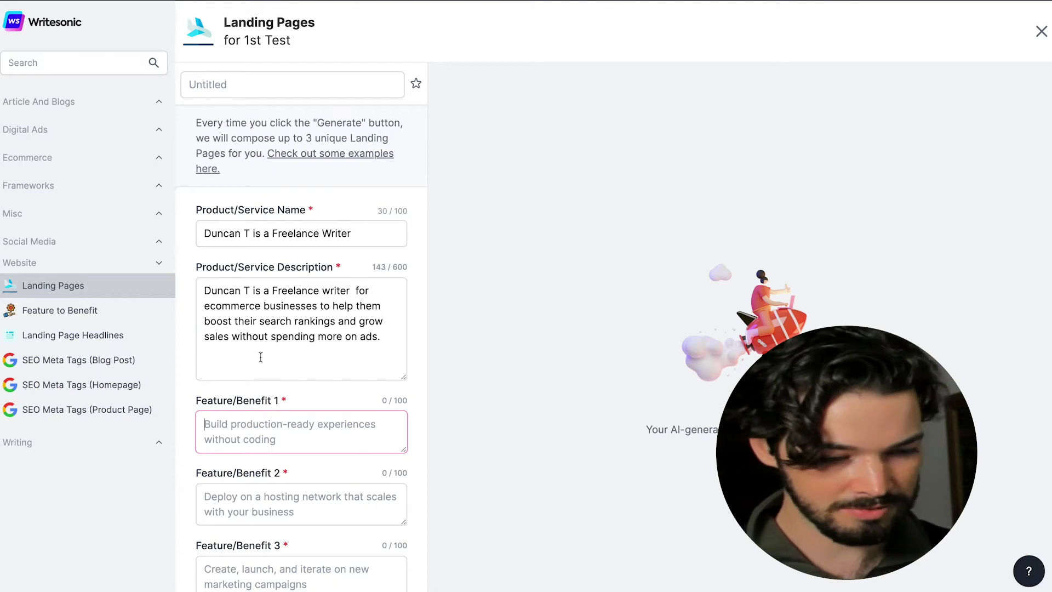
# Fill Feature/Benefit 1 and 2 with the SEO keyword research and 20 monthly articles lines.
pyautogui.write('Detailed SEO Keyword research included')
pyautogui.scroll(-2, 237, 506)
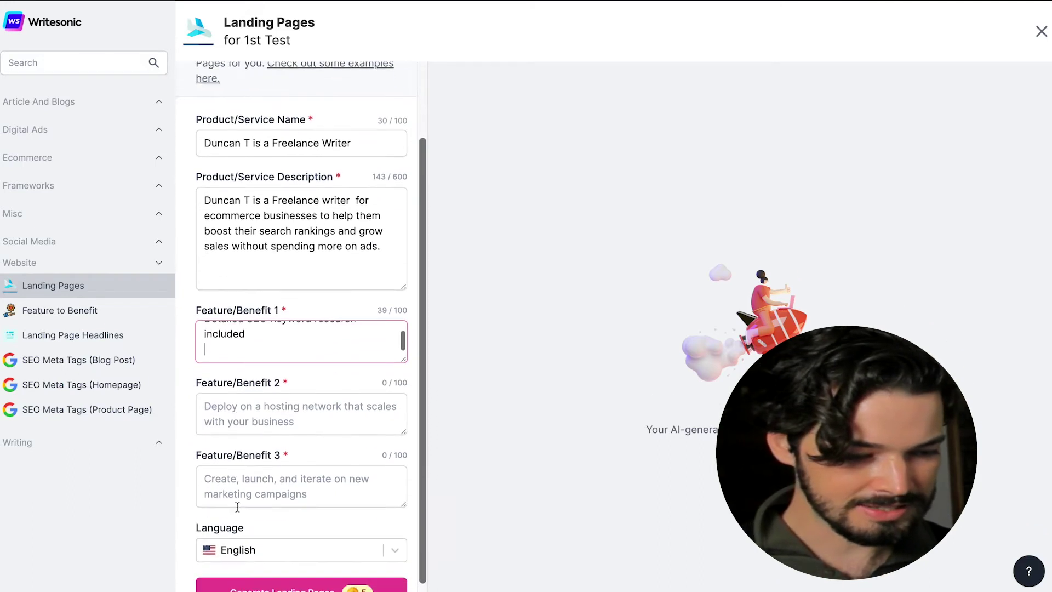
pyautogui.click(242, 397)
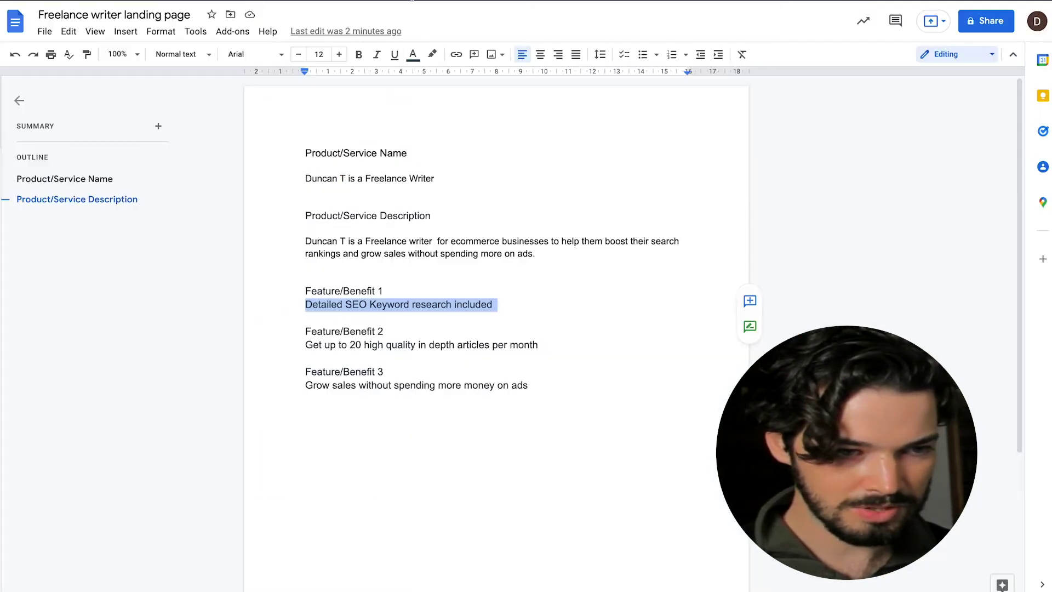
pyautogui.click(363, 345)
pyautogui.tripleClick(363, 345)
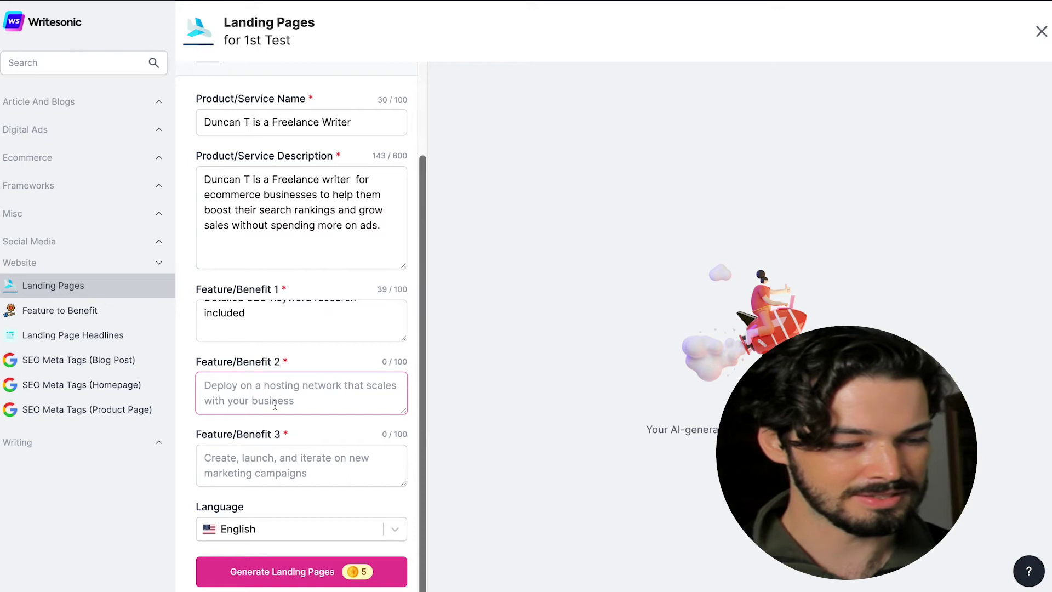
pyautogui.write('Get up to 20 high quality in depth articles per month')
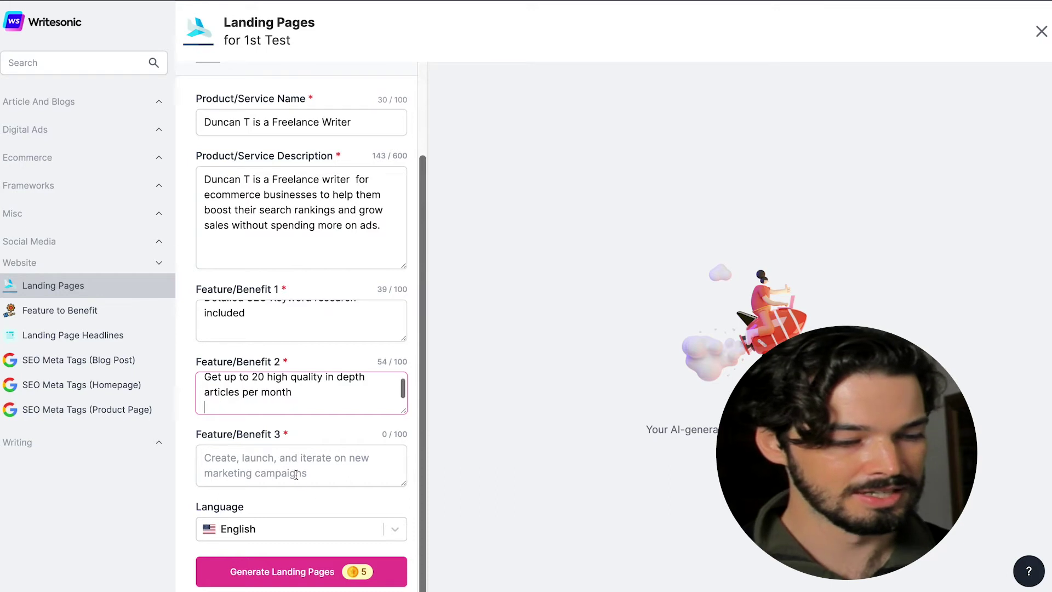
# Add 'Grow sales without spending more money on ads' as Feature/Benefit 3 and generate landing pages.
pyautogui.click(293, 469)
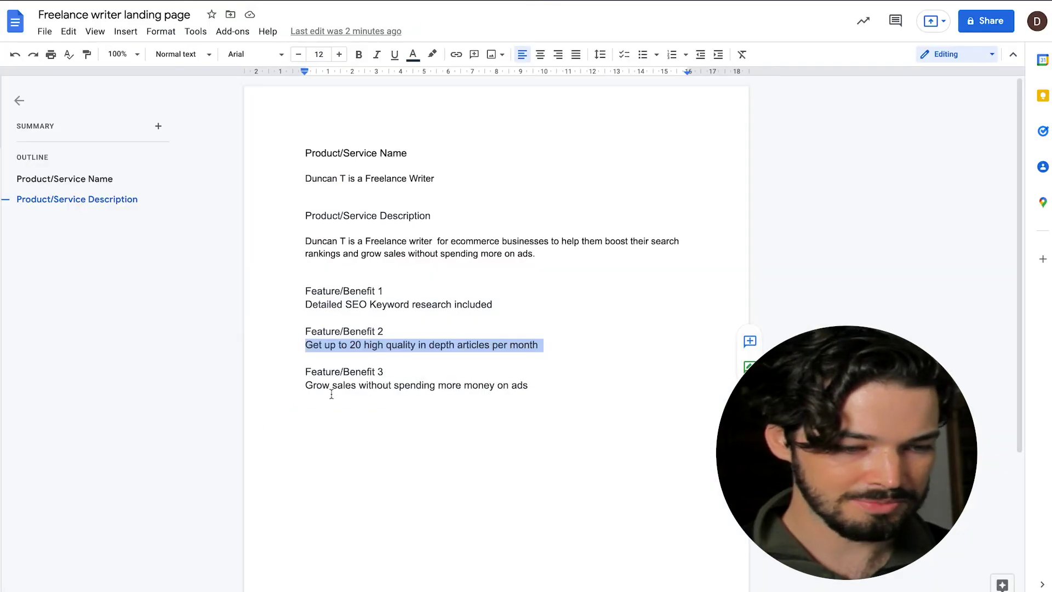
pyautogui.tripleClick(330, 386)
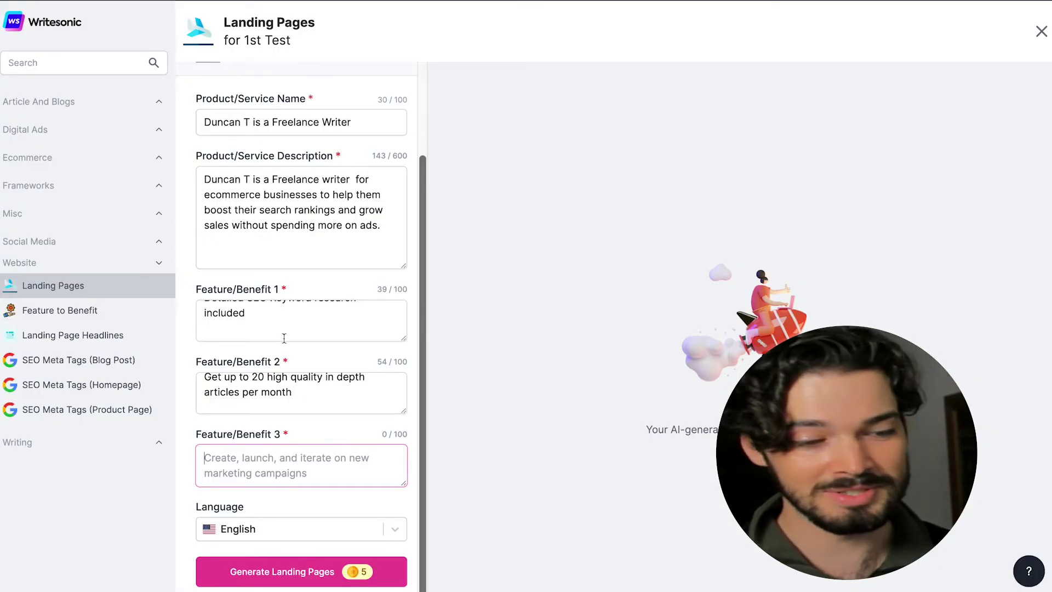
pyautogui.write('Grow sales without spending more money on ads')
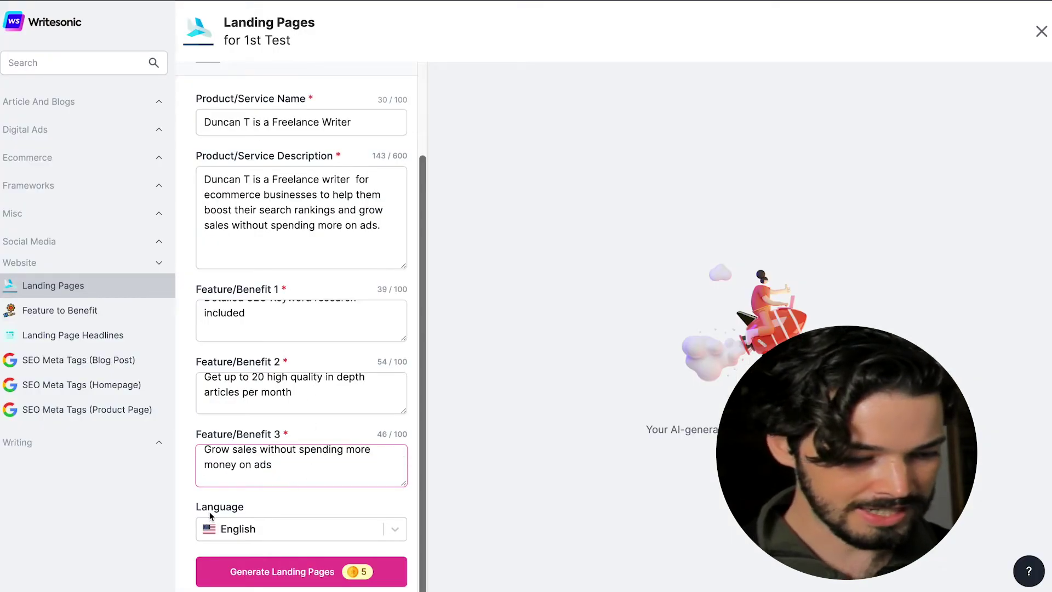
pyautogui.click(270, 573)
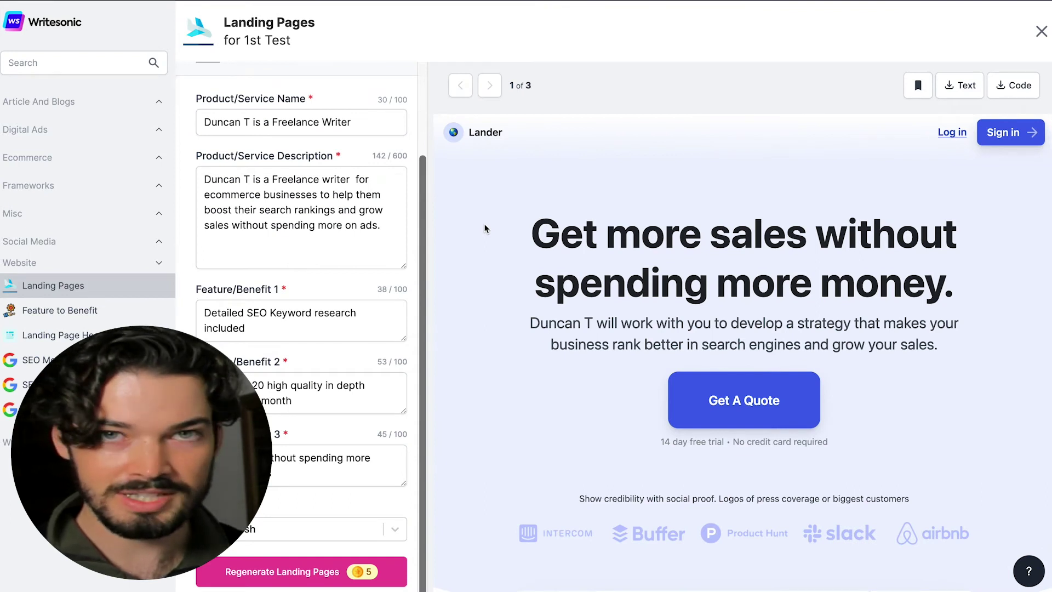
pyautogui.scroll(-6, 485, 228)
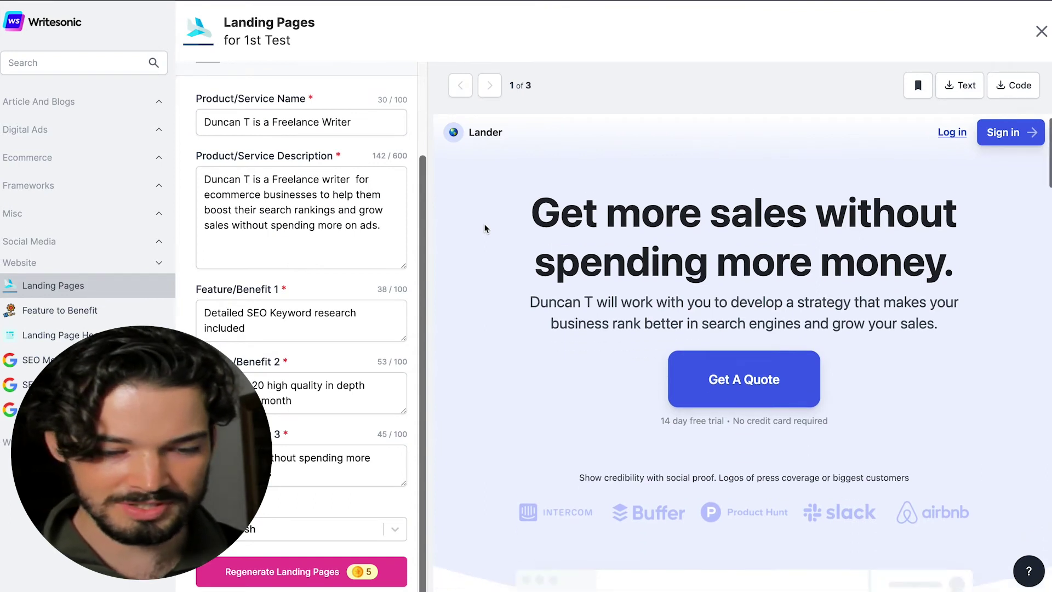
pyautogui.scroll(-3, 485, 229)
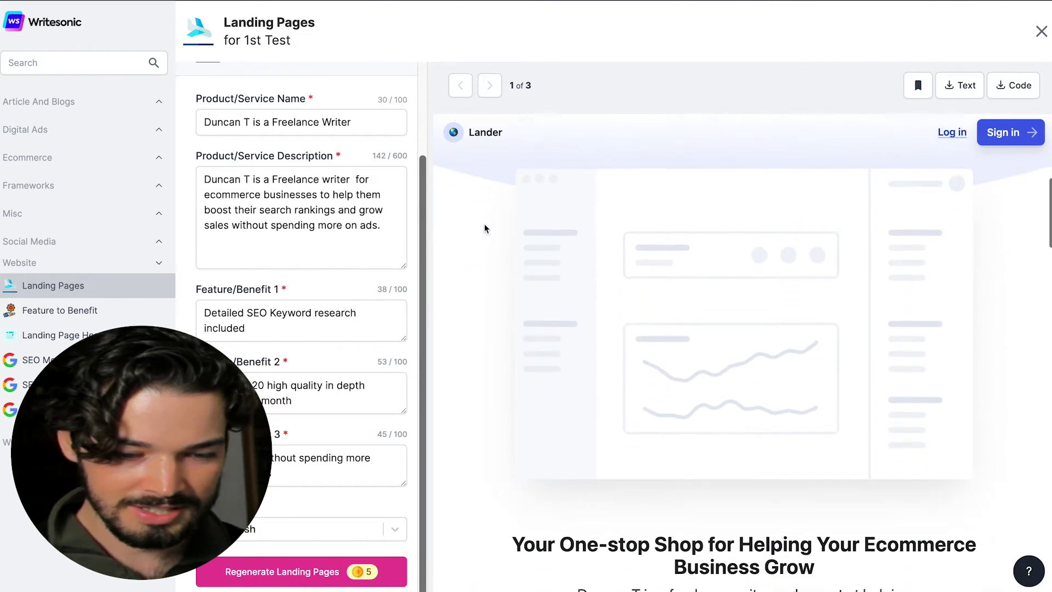
pyautogui.scroll(-5, 485, 229)
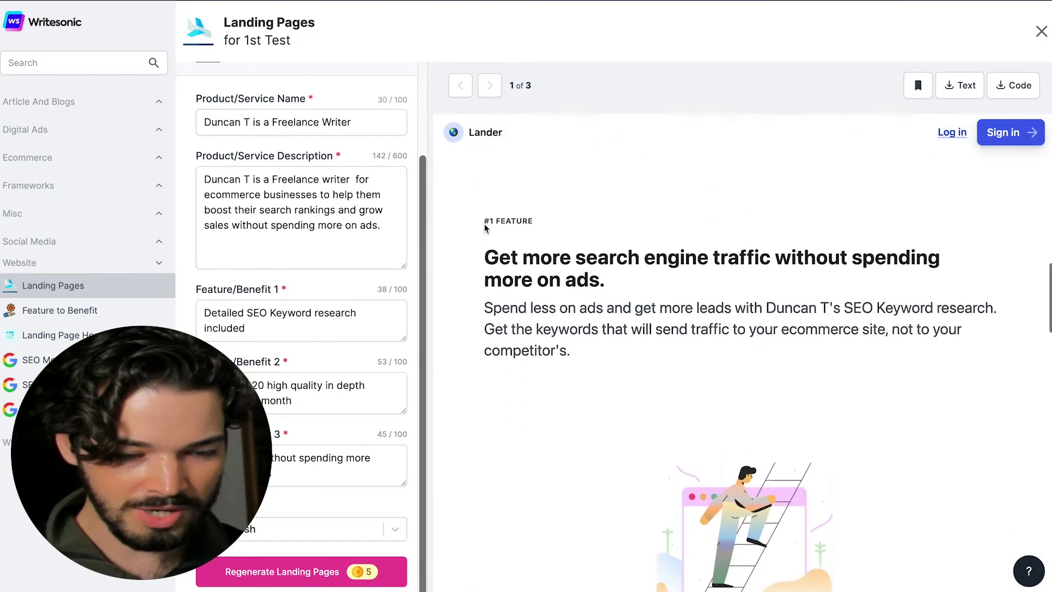
pyautogui.scroll(-5, 484, 228)
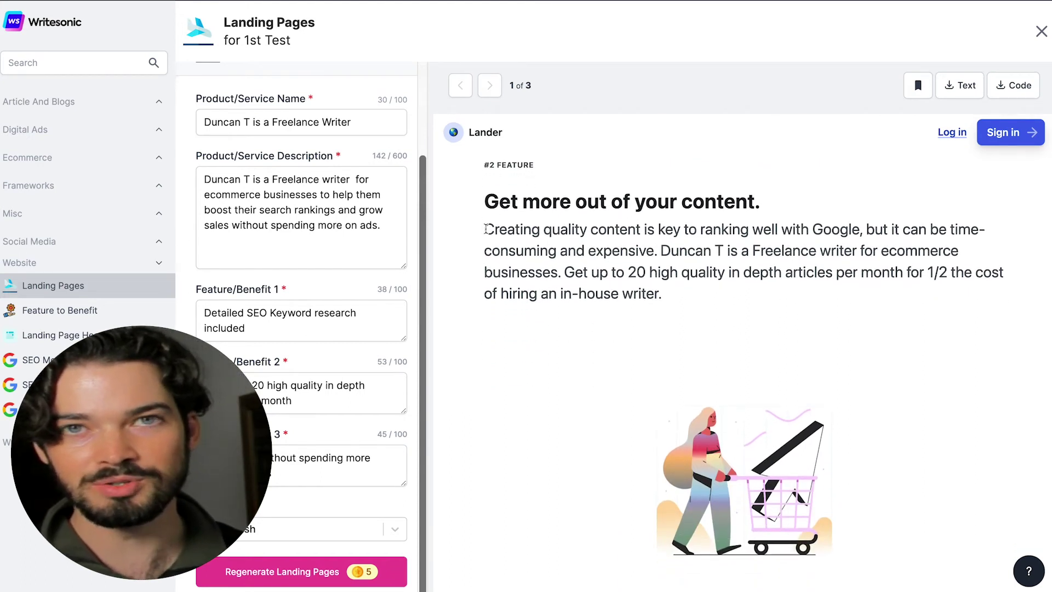
pyautogui.scroll(-8, 474, 257)
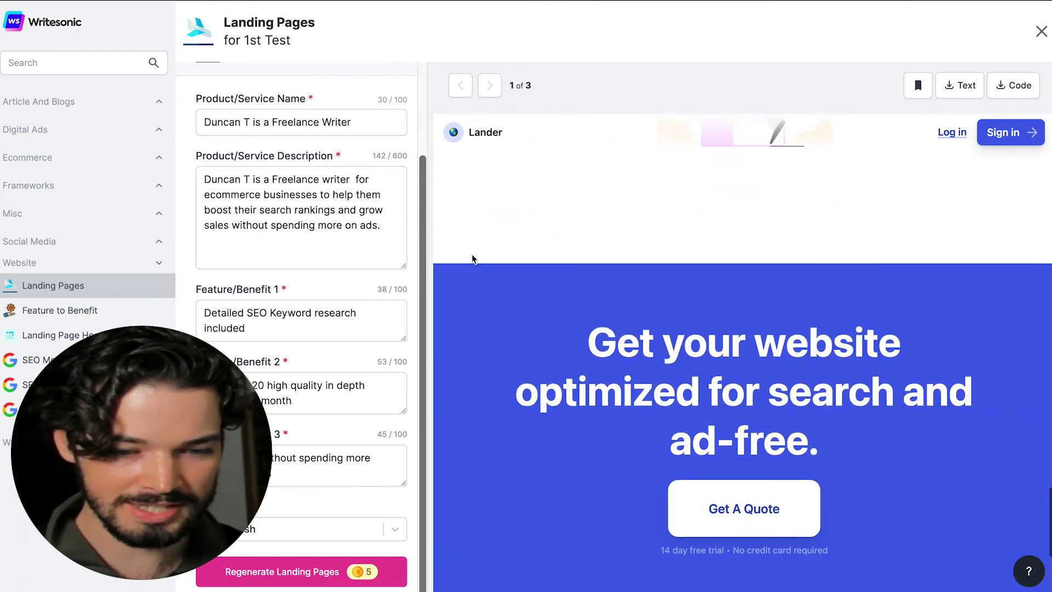
pyautogui.scroll(6, 472, 255)
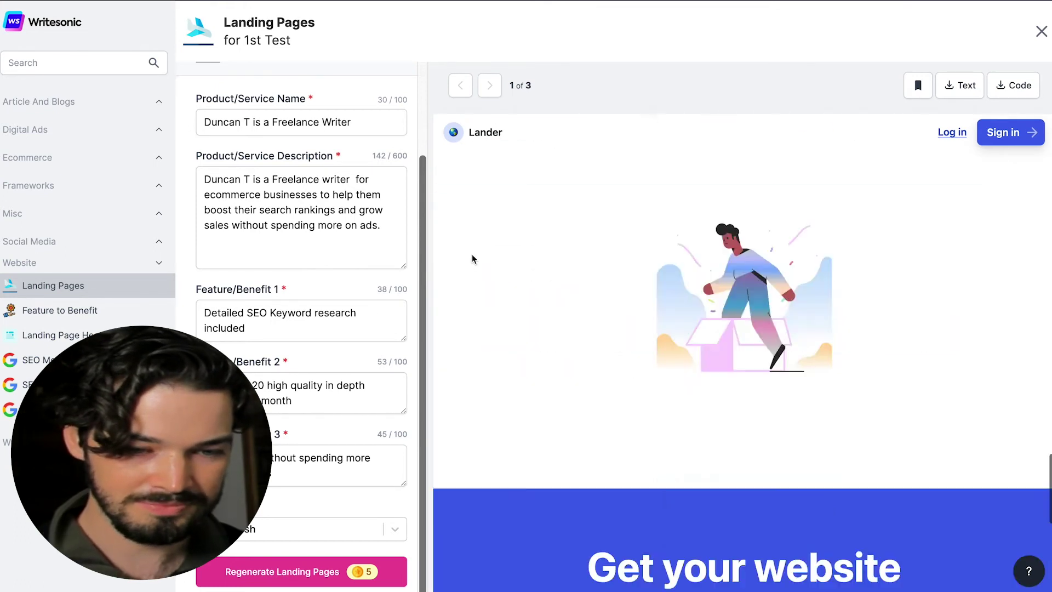
pyautogui.scroll(8, 472, 258)
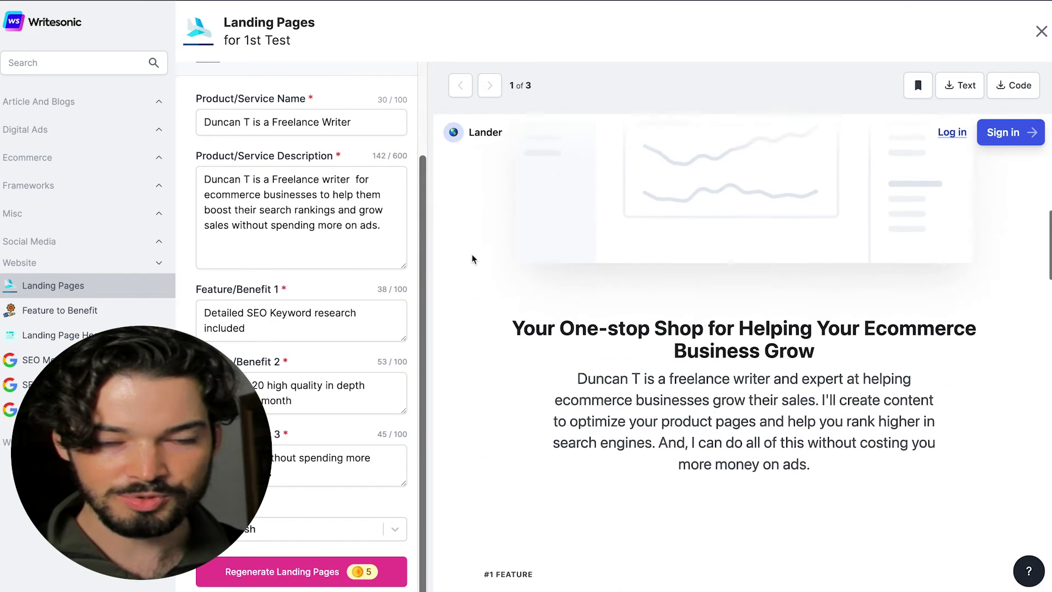
pyautogui.scroll(-10, 472, 254)
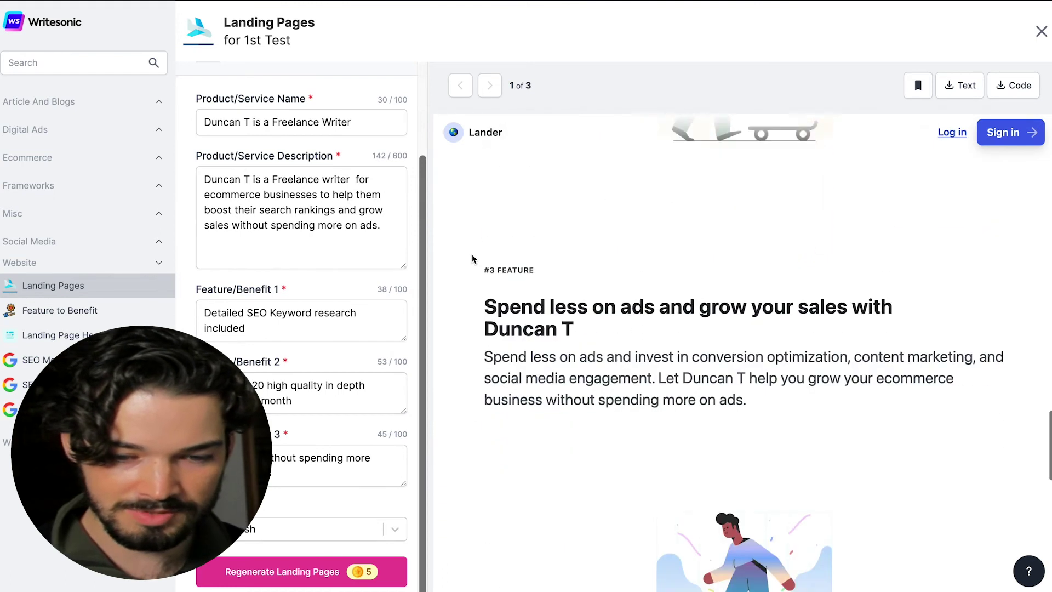
pyautogui.scroll(-3, 646, 496)
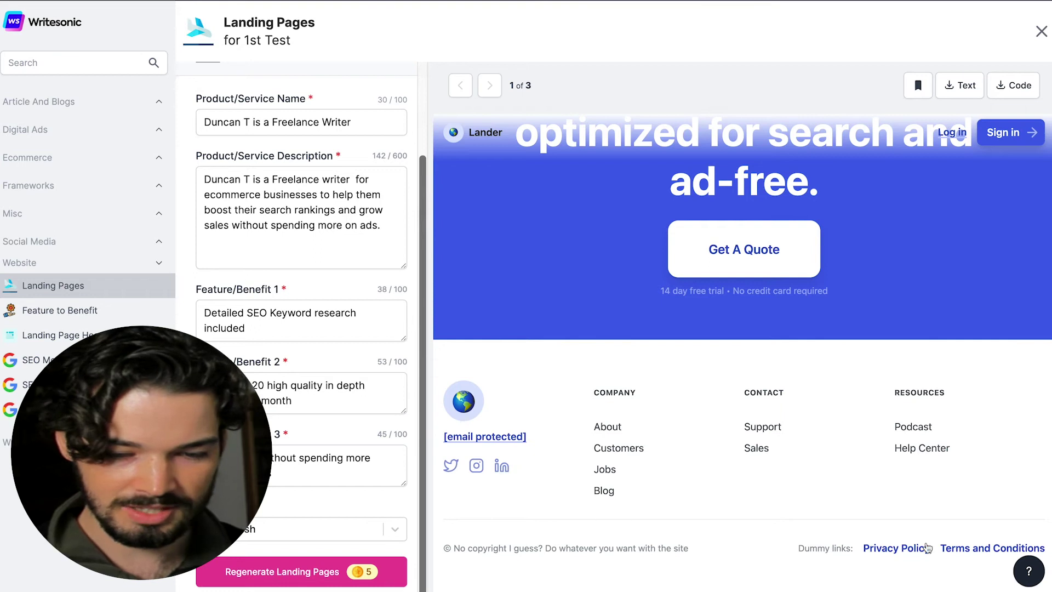
pyautogui.scroll(15, 798, 408)
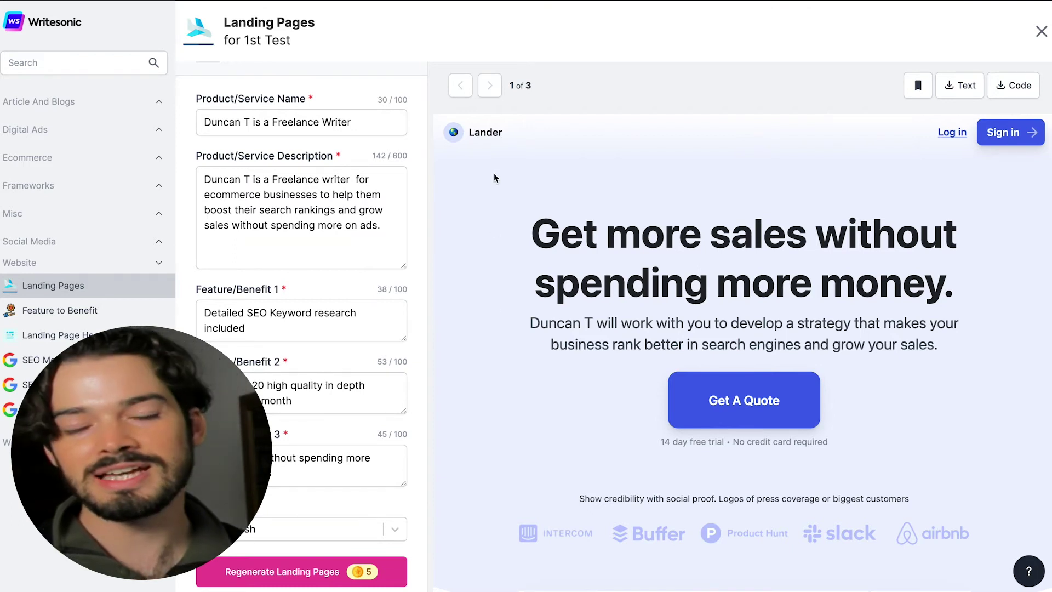
pyautogui.click(492, 93)
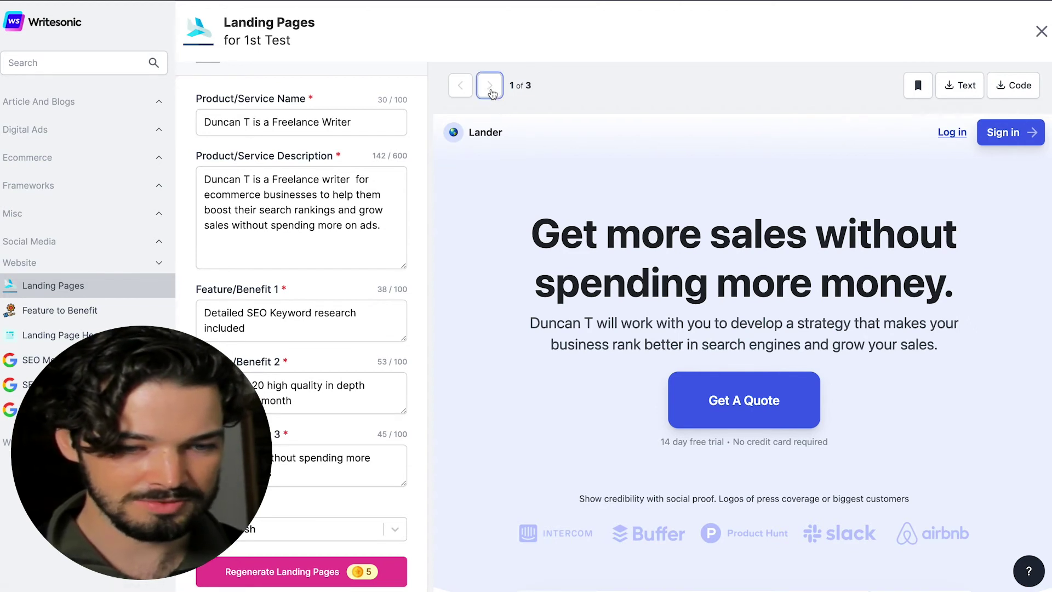
# Advance to landing page design 3 of 3 and scroll through its headline and feature sections.
pyautogui.click(491, 93)
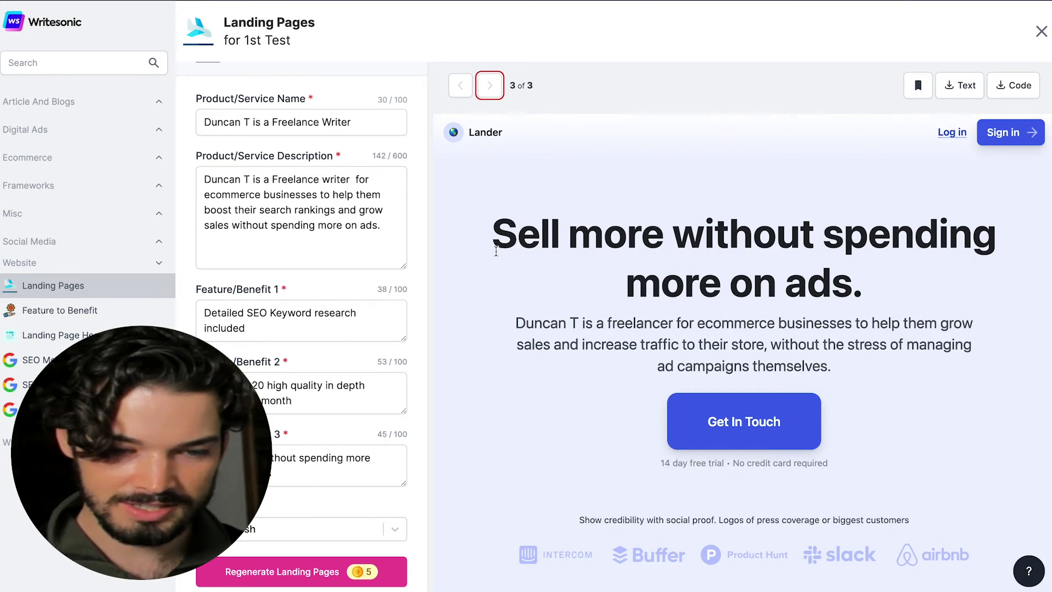
pyautogui.scroll(-1, 760, 281)
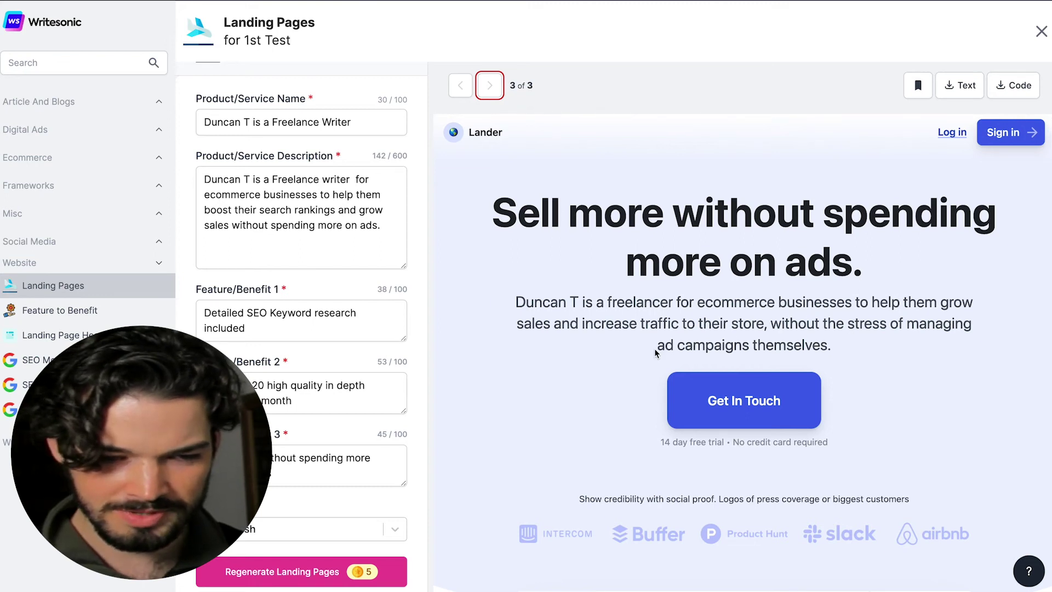
pyautogui.scroll(-10, 465, 342)
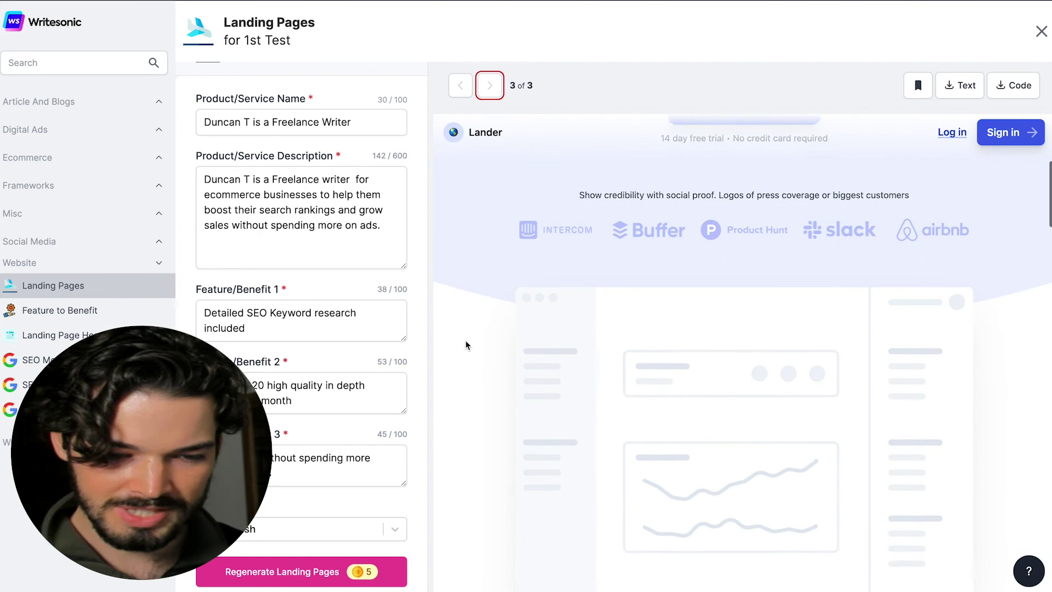
pyautogui.scroll(-5, 466, 344)
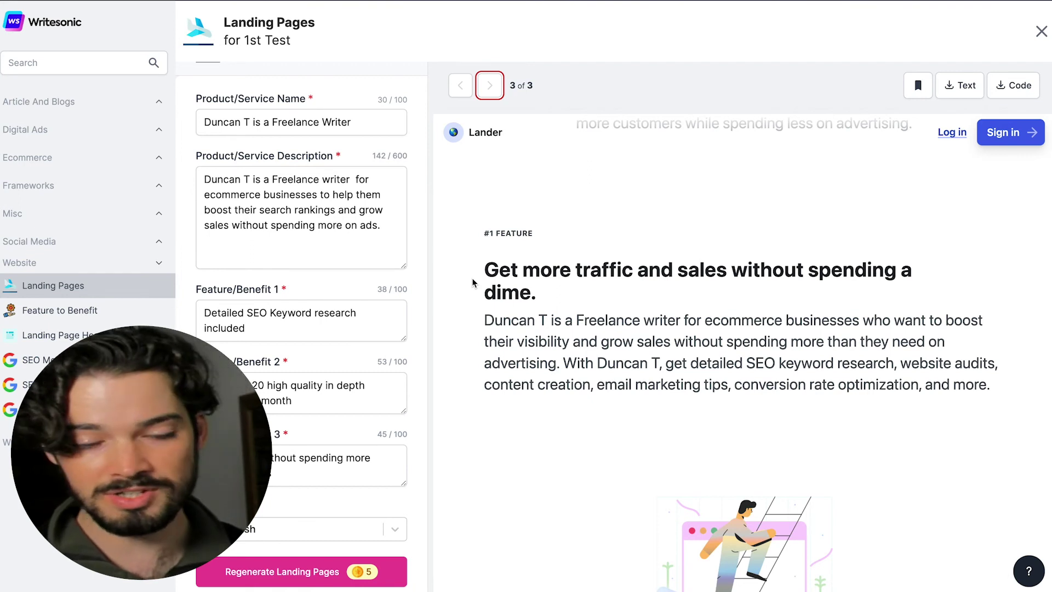
pyautogui.scroll(-10, 472, 282)
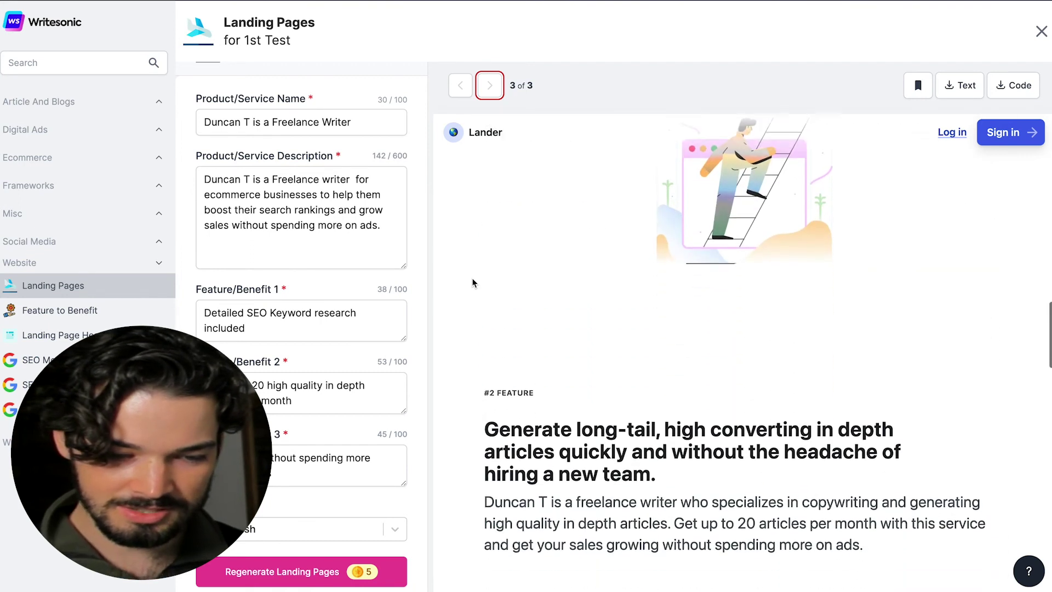
pyautogui.scroll(-2, 474, 343)
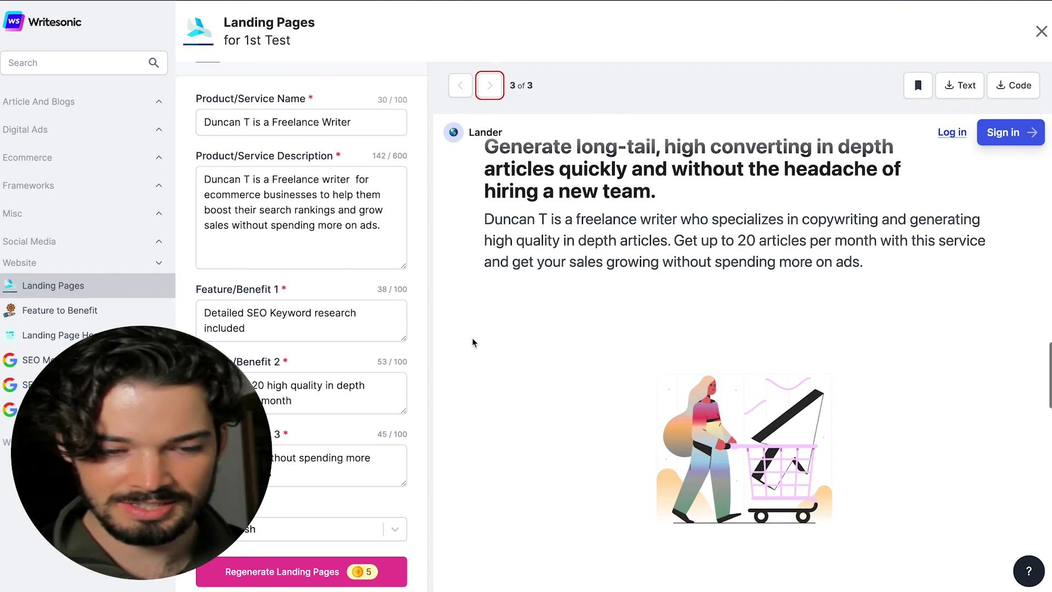
pyautogui.scroll(-5, 472, 343)
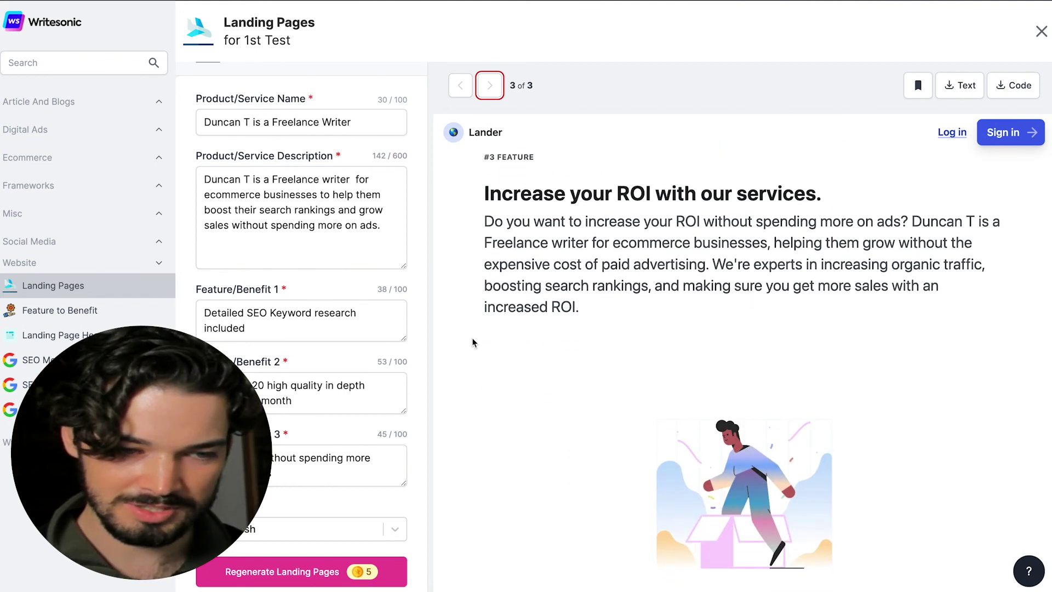
pyautogui.scroll(15, 472, 338)
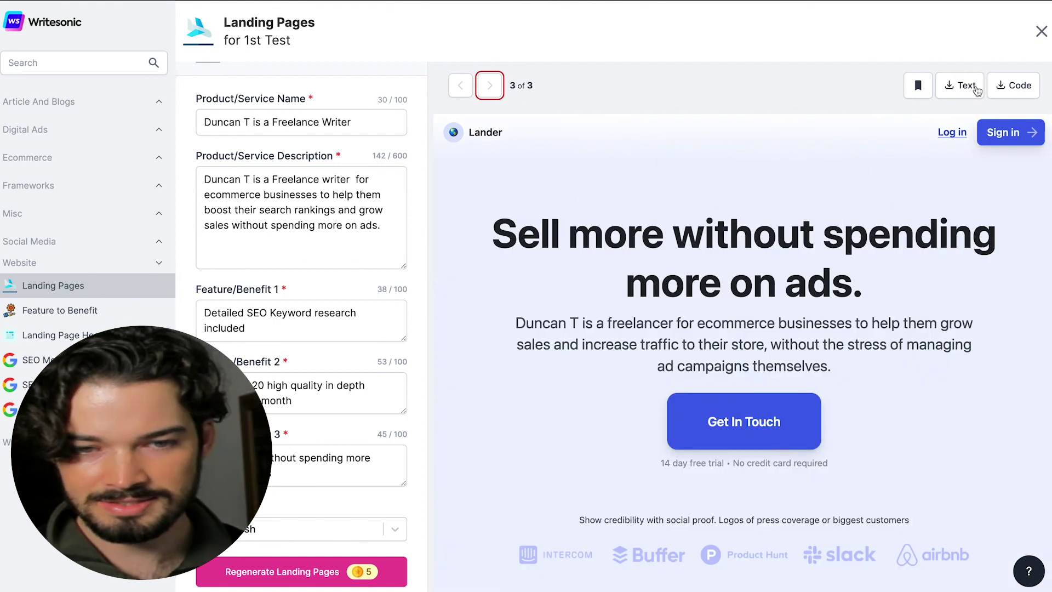
# Export design 3 with the Text and Code downloads, yielding writesonic.txt and writesonic.zip.
pyautogui.click(971, 88)
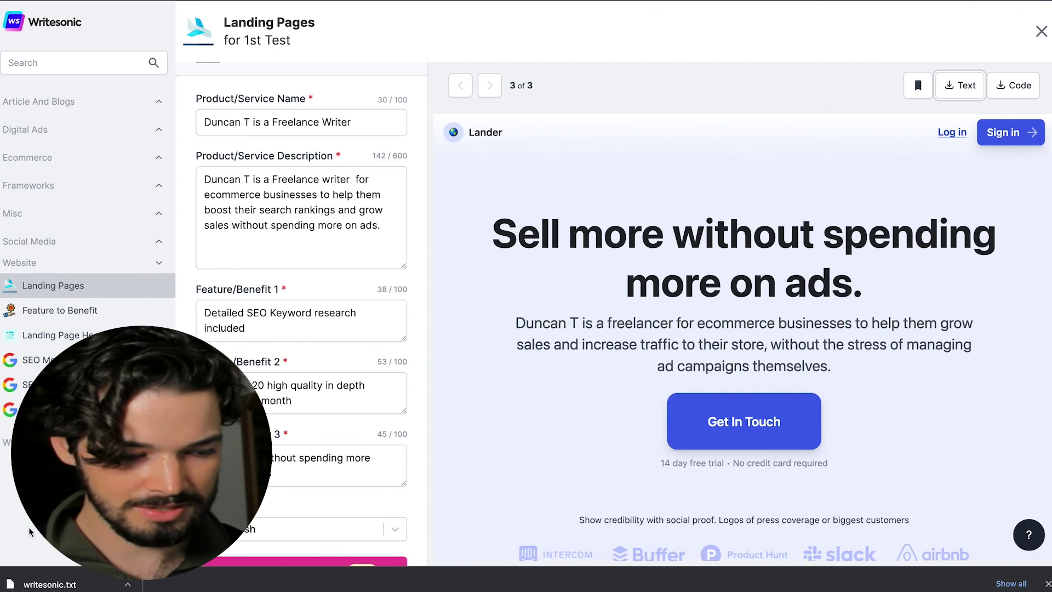
pyautogui.click(1017, 86)
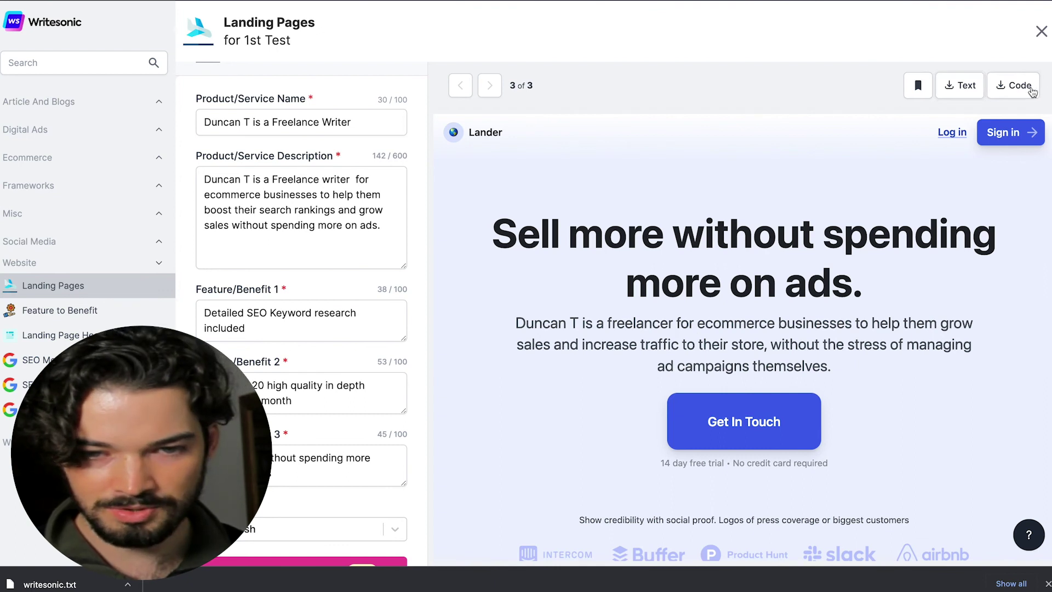